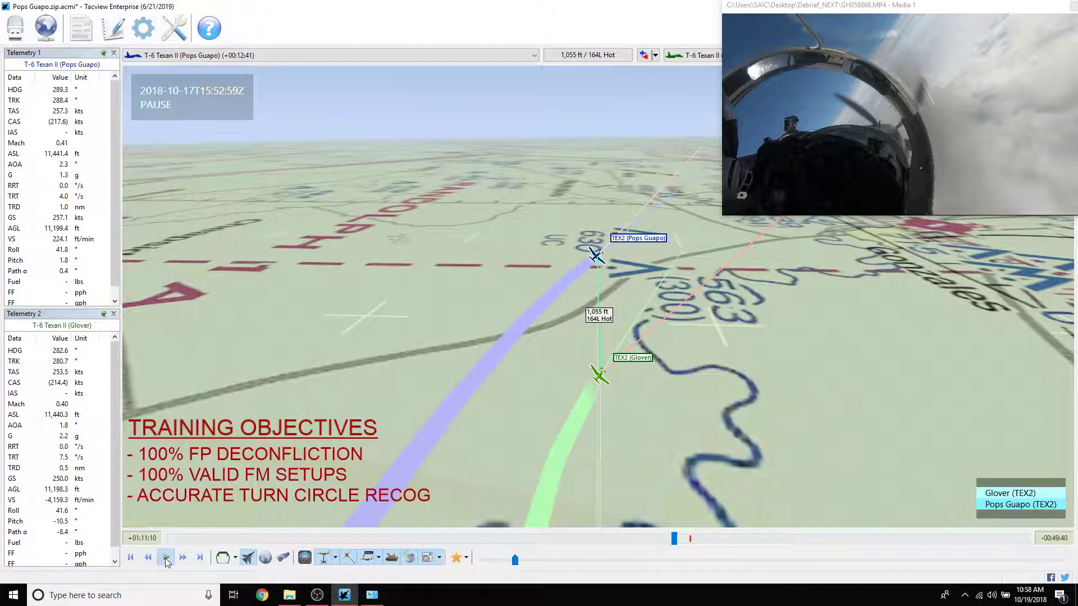
Start playback of the two-ship T-6 formation replay from its paused start
{"action": "left_click", "coordinate": [166, 558]}
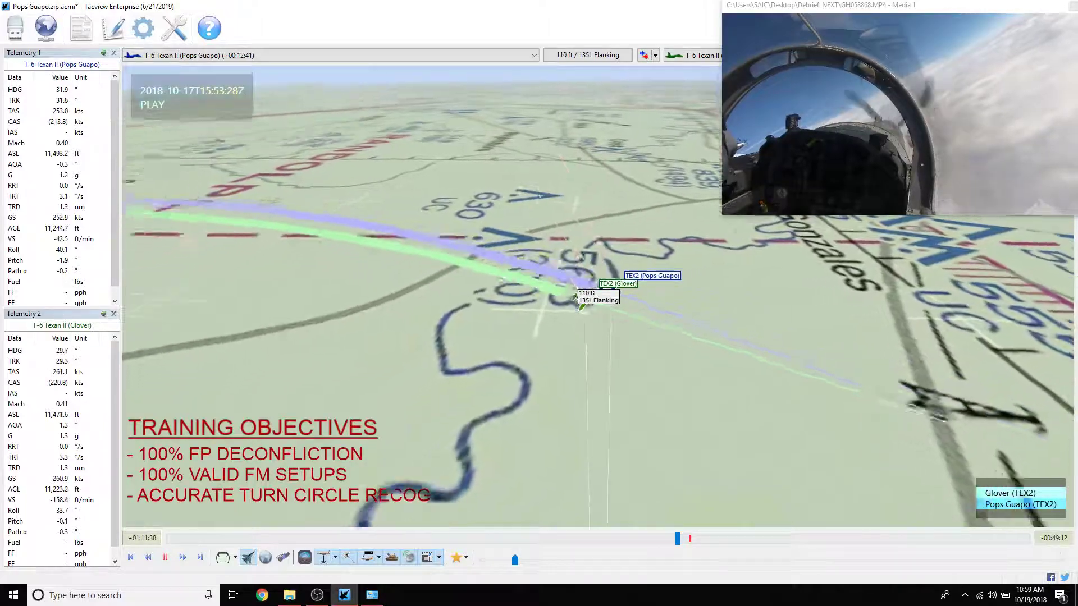
Rotate the view along the flight path, tilt down toward the terrain, then pause
{"action": "left_click_drag", "start_coordinate": [580, 409], "coordinate": [629, 406]}
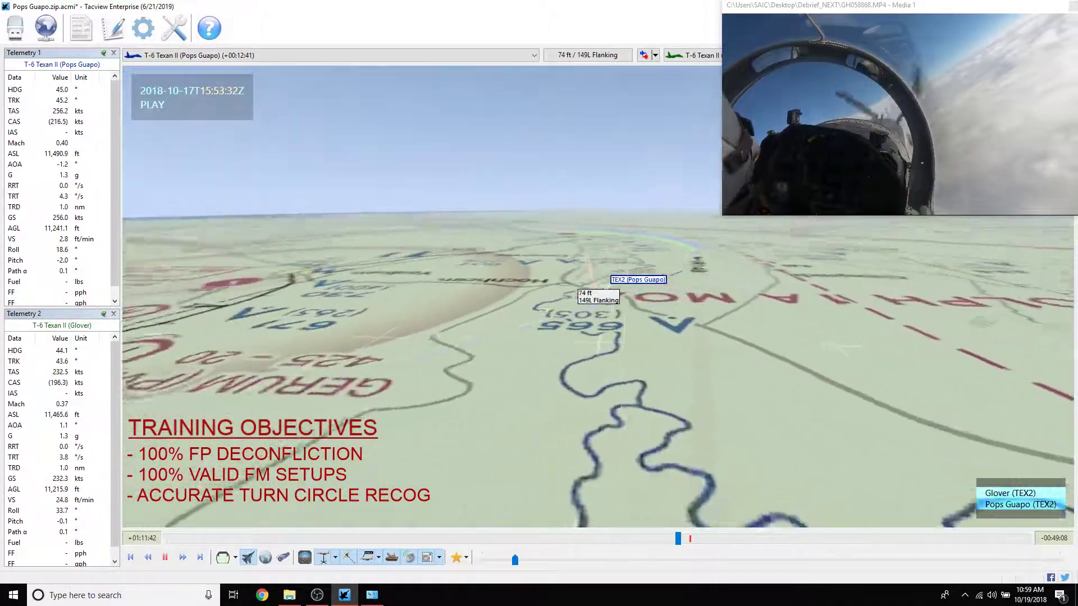
{"action": "left_click_drag", "start_coordinate": [617, 358], "coordinate": [1023, 504]}
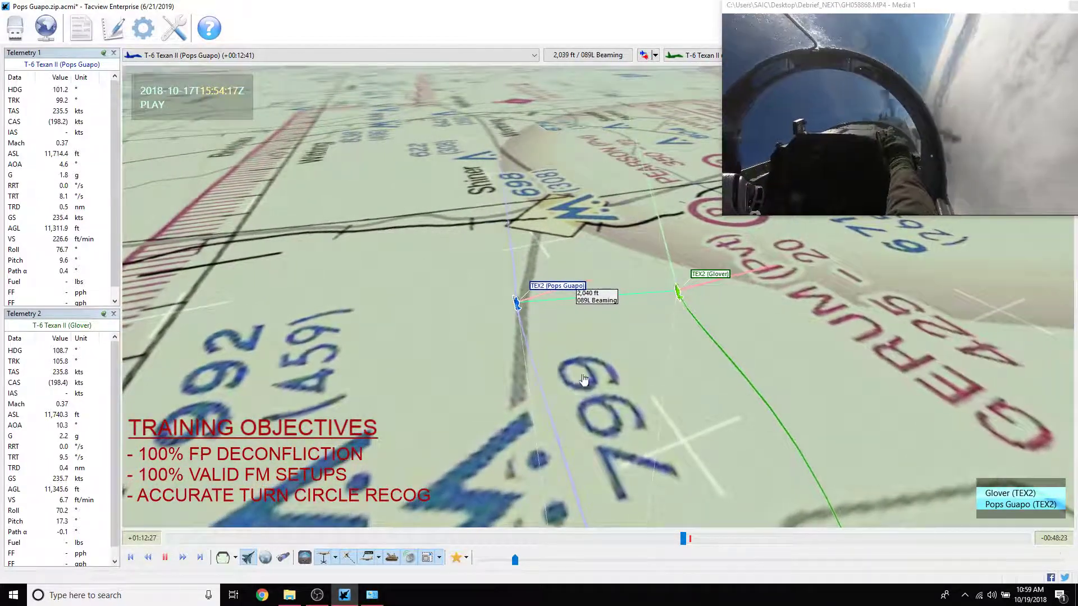
{"action": "left_click", "coordinate": [164, 557]}
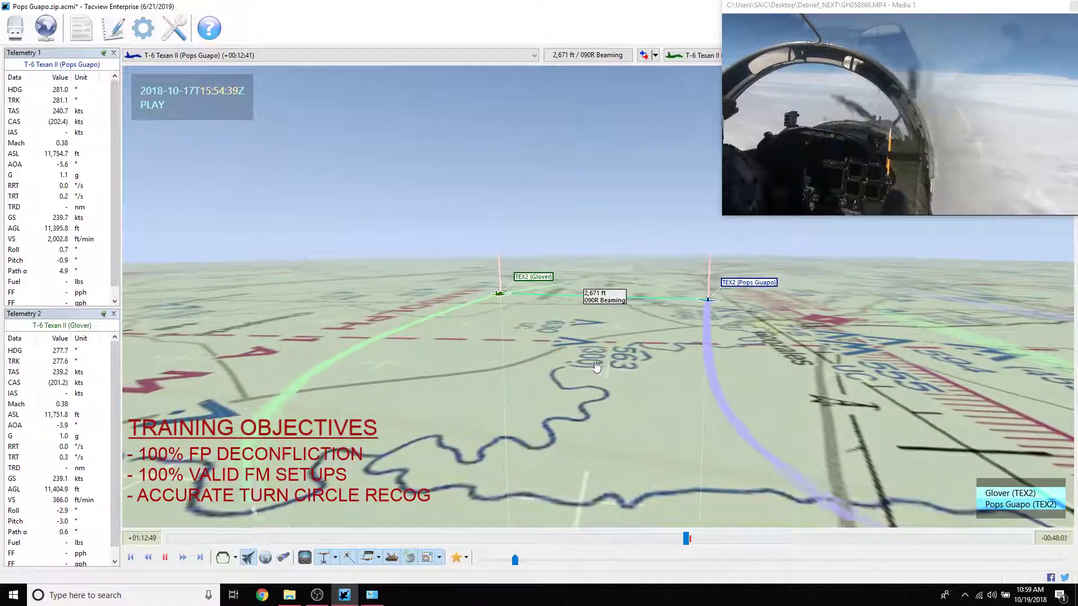
Tilt the view over the terrain and swing around to frame both T-6s
{"action": "left_click_drag", "start_coordinate": [595, 366], "coordinate": [602, 346]}
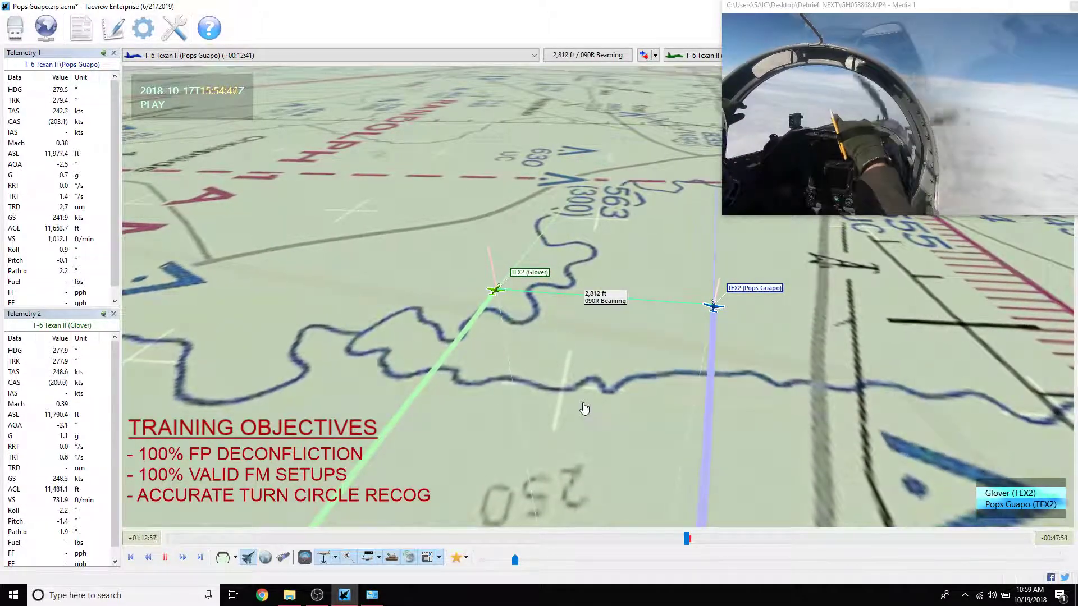
{"action": "left_click_drag", "start_coordinate": [584, 363], "coordinate": [589, 396]}
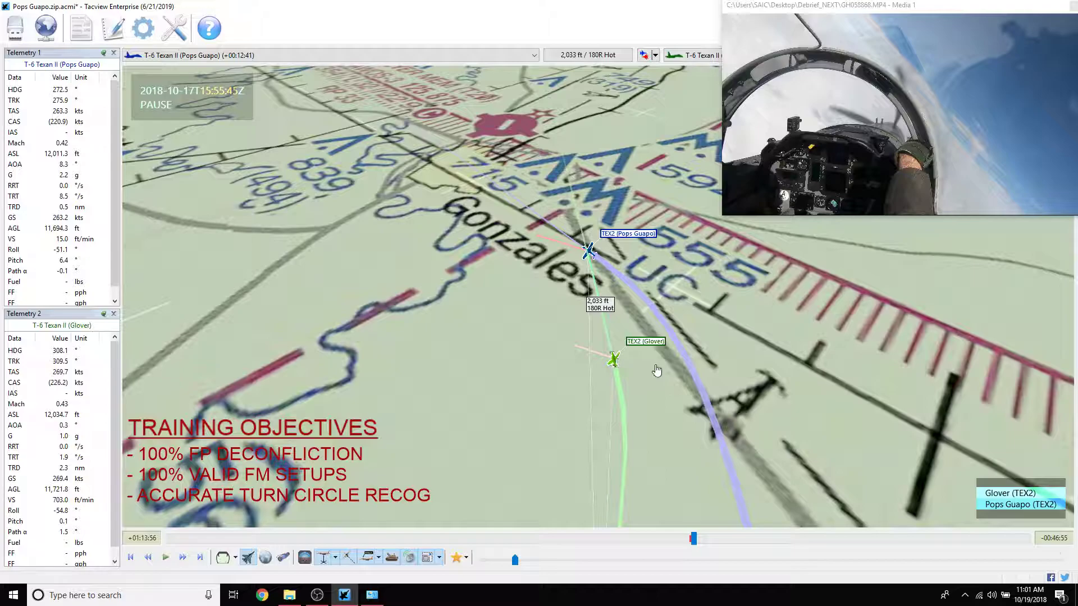
Look straight down on both jets, tilt to an oblique angle, and resume playback
{"action": "left_click_drag", "start_coordinate": [656, 371], "coordinate": [656, 320]}
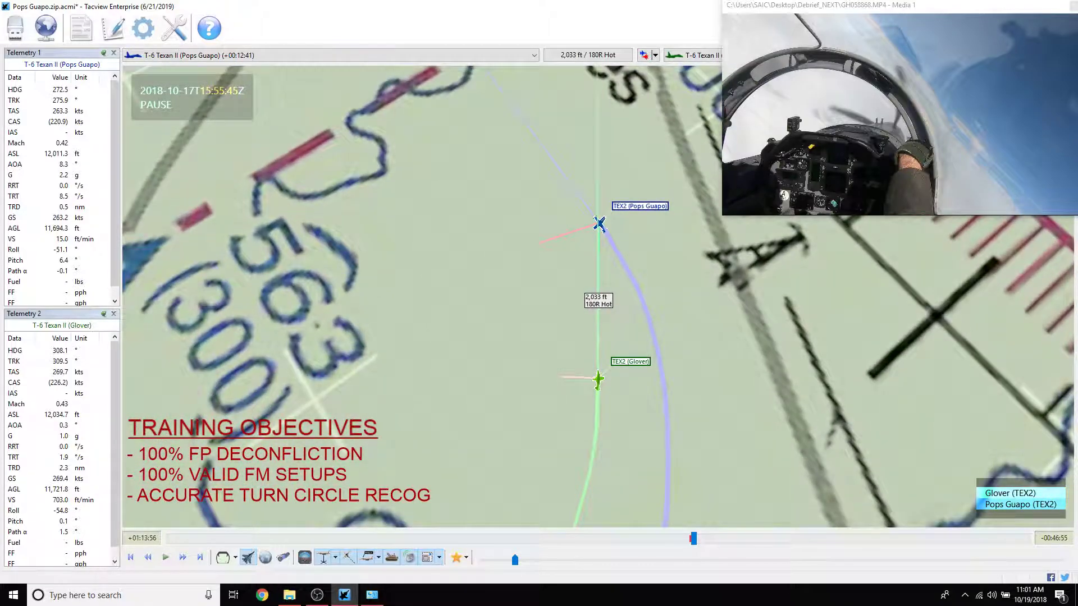
{"action": "left_click_drag", "start_coordinate": [641, 378], "coordinate": [642, 354]}
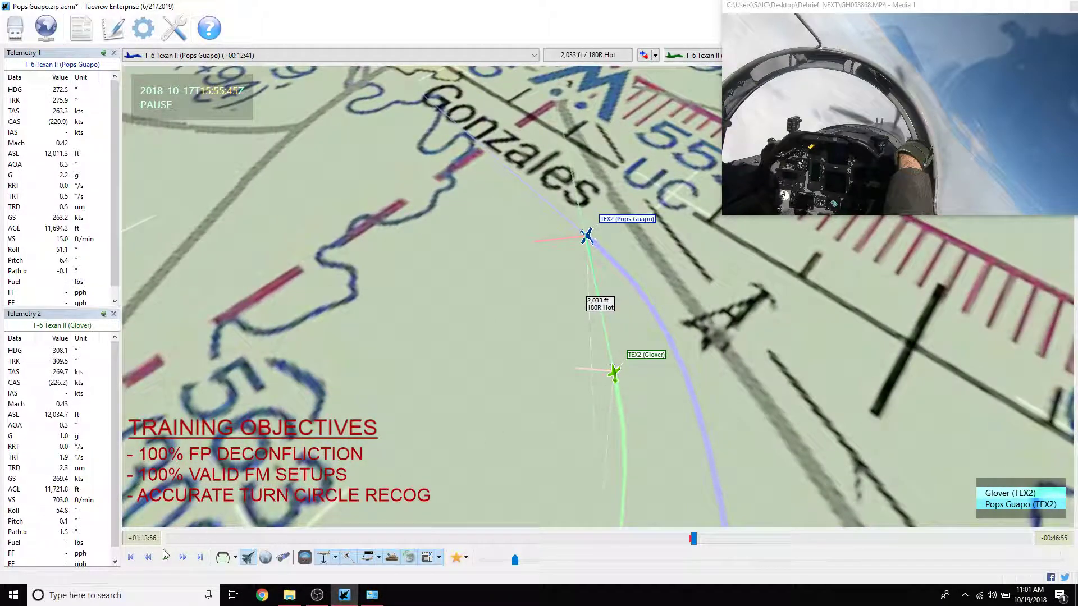
{"action": "left_click", "coordinate": [167, 558]}
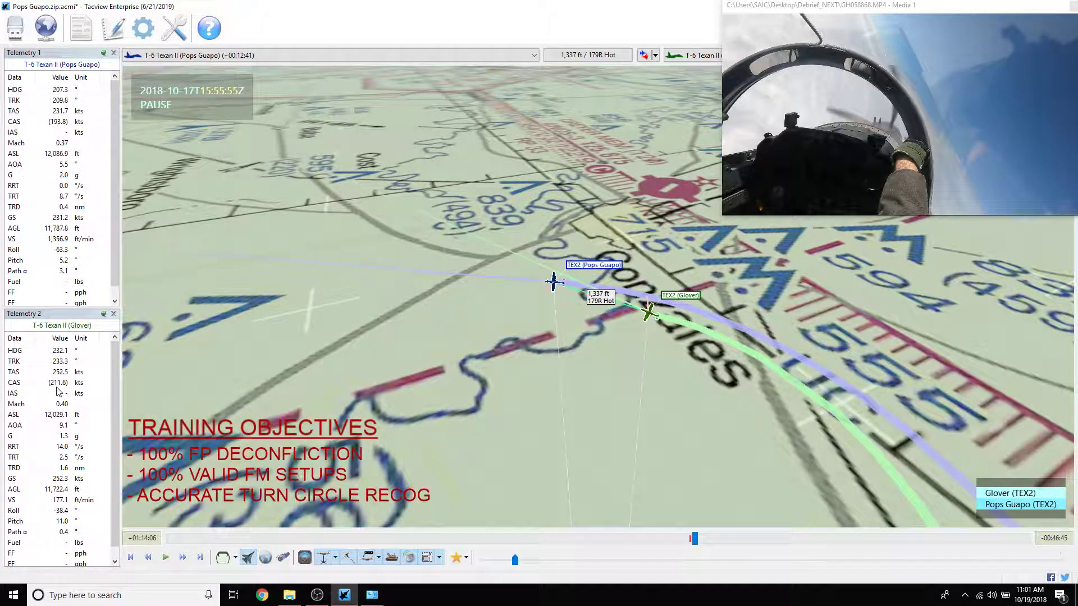
Resume the replay and swing the camera far around the pair
{"action": "left_click", "coordinate": [165, 557]}
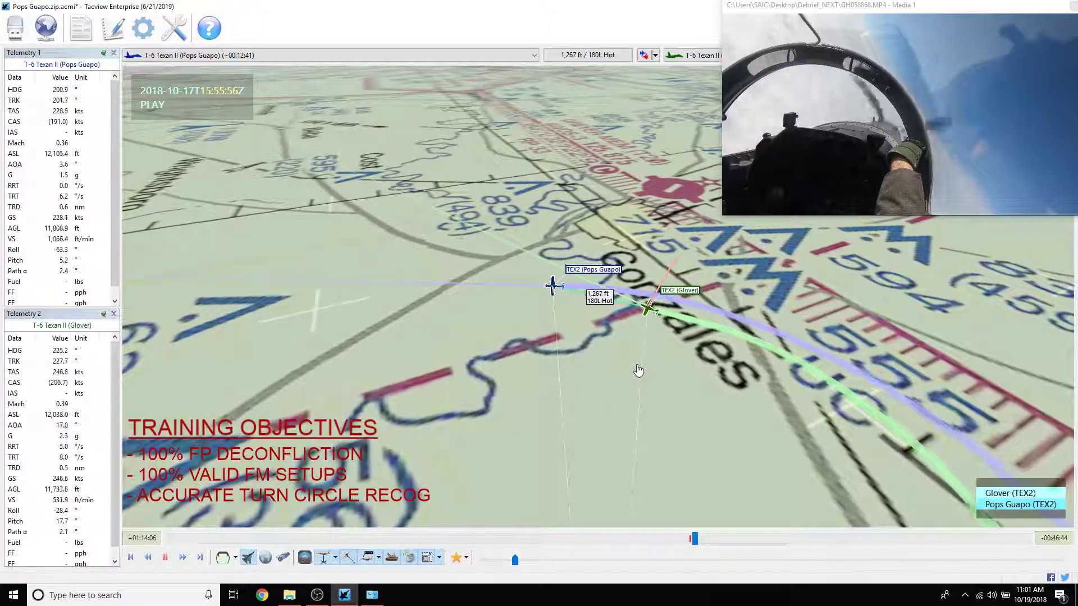
{"action": "left_click_drag", "start_coordinate": [616, 355], "coordinate": [757, 362]}
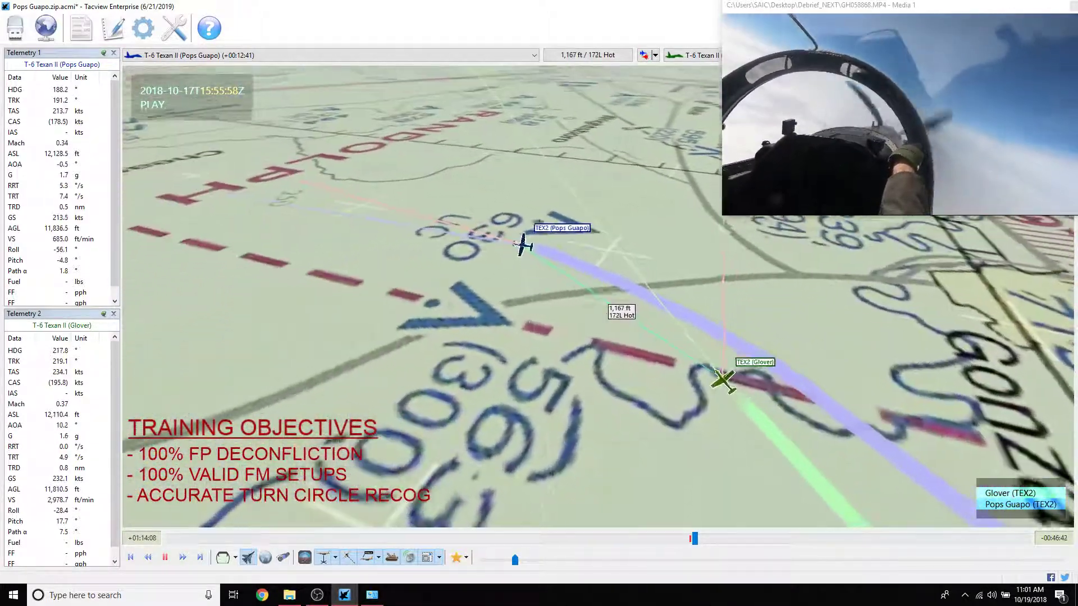